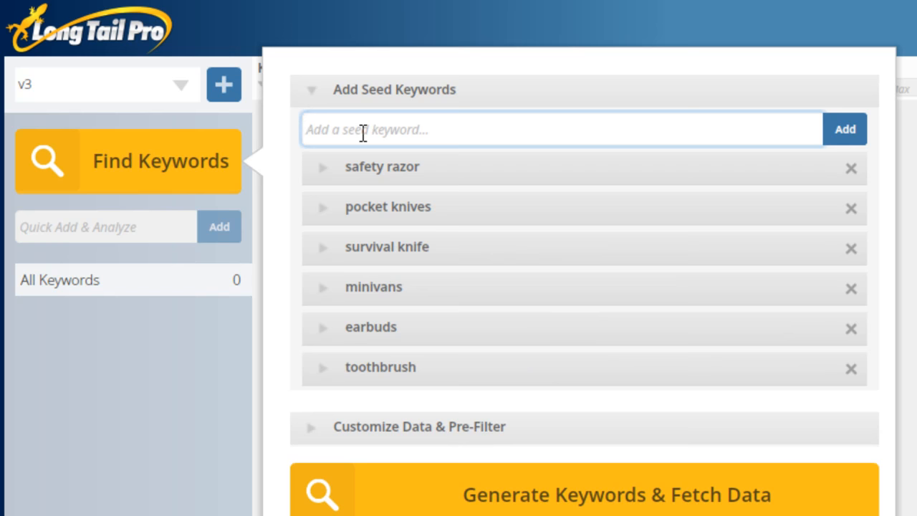
- Restrict the "safety razor" seed keyword to results that include the word "best", leaving its exclude terms blank
left_click(326, 171)
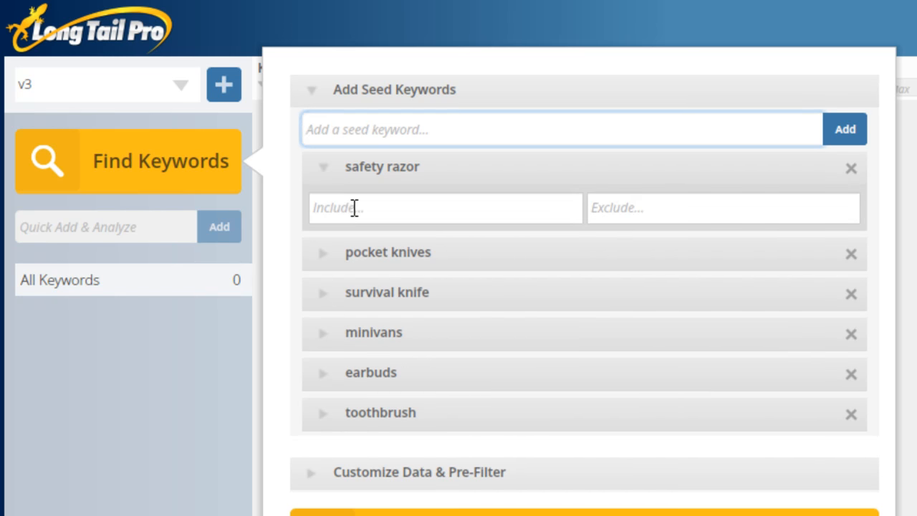
left_click(354, 207)
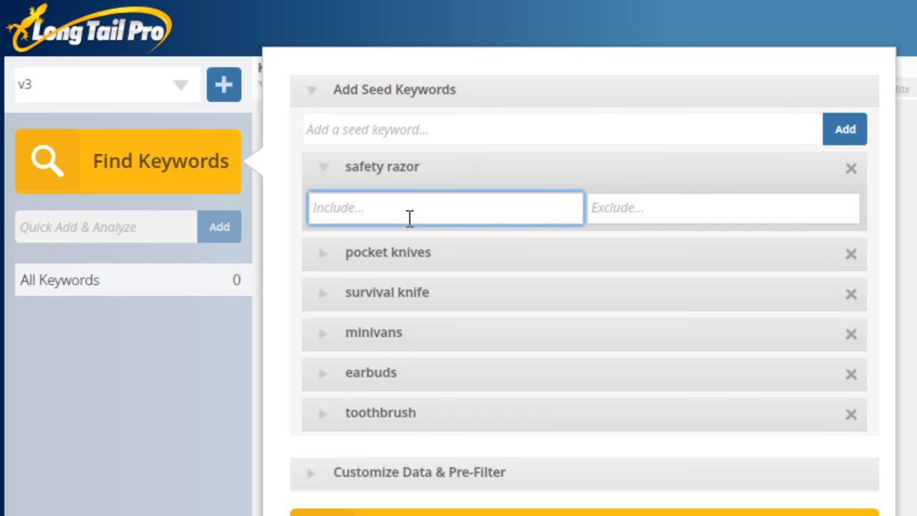
type("best")
left_click(687, 210)
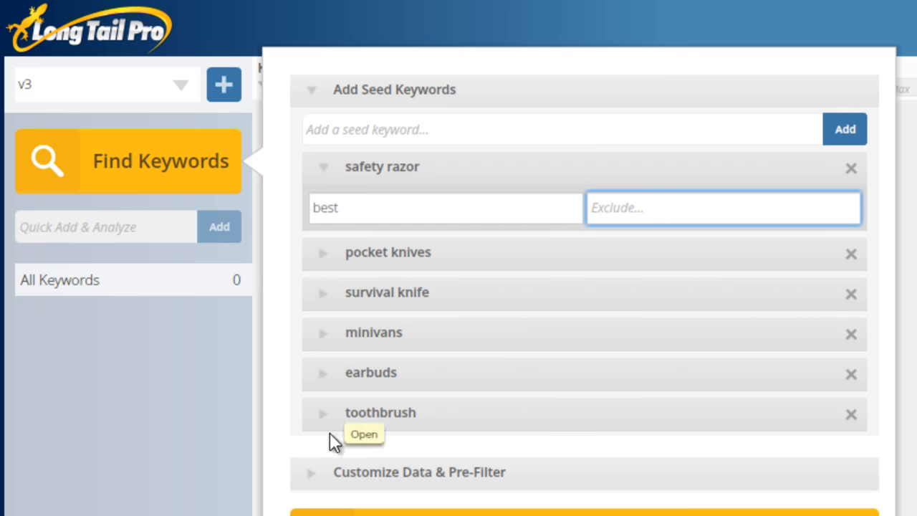
- Pre-filter the keyword data to a minimum suggested bid of 0.25 and a minimum local search volume of 500
left_click(318, 484)
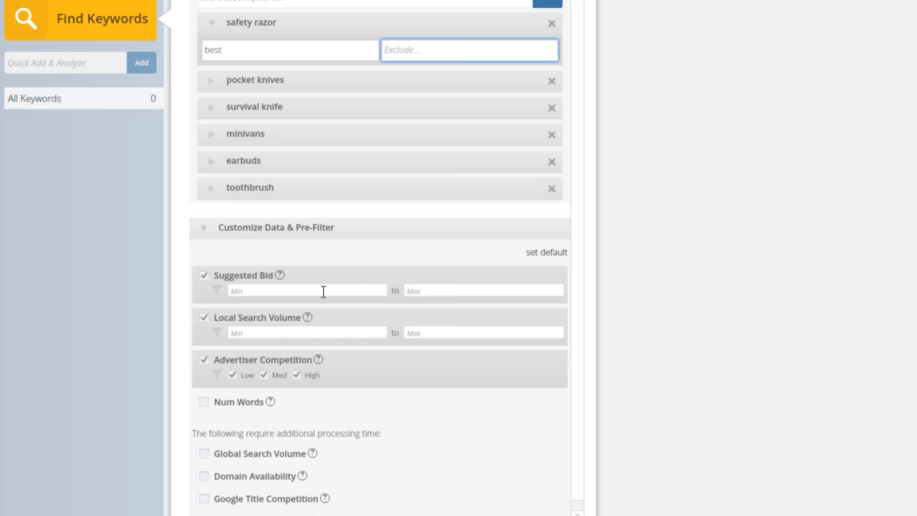
left_click(323, 290)
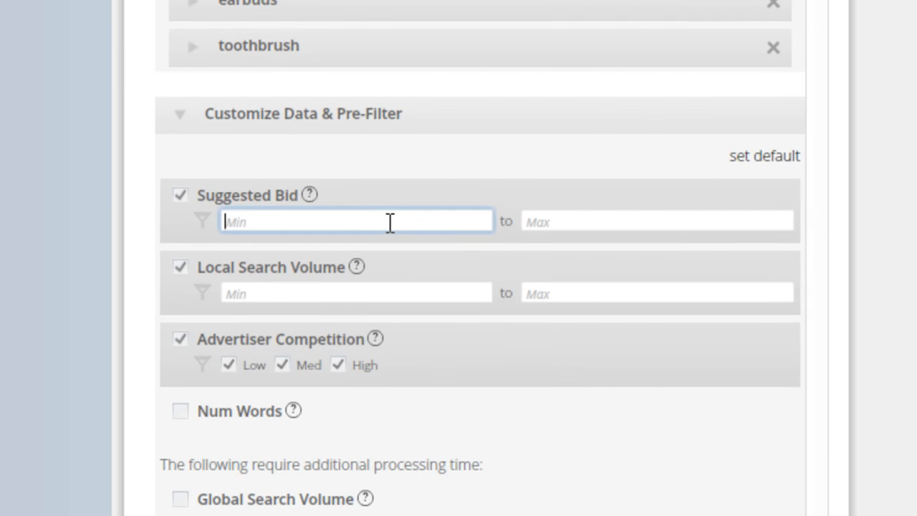
type("0.25")
left_click(299, 292)
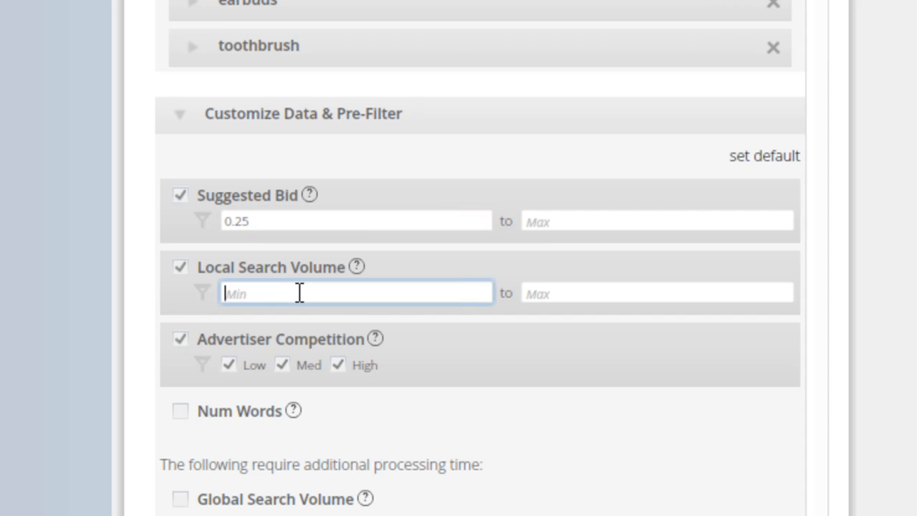
type("500")
scroll(344, 325, "down", 1)
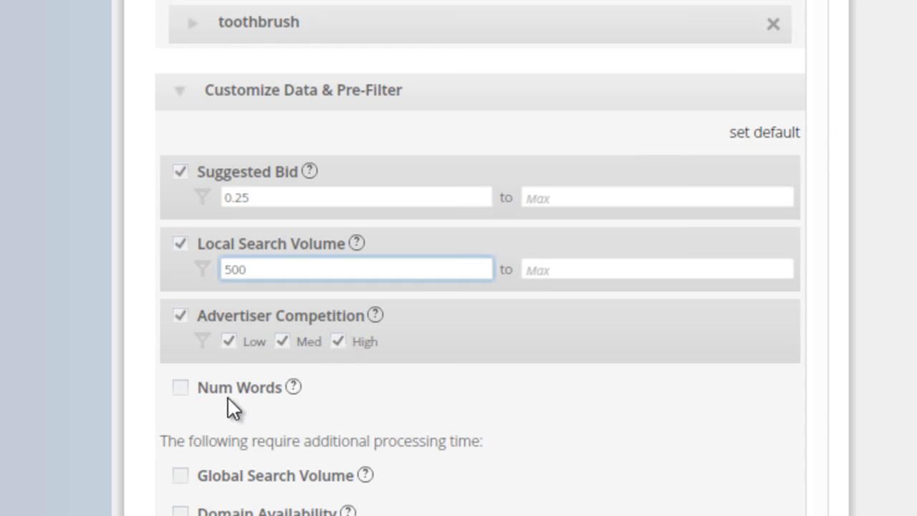
- Enable the Num Words pre-filter with a minimum of 3 words
left_click(182, 388)
left_click(260, 416)
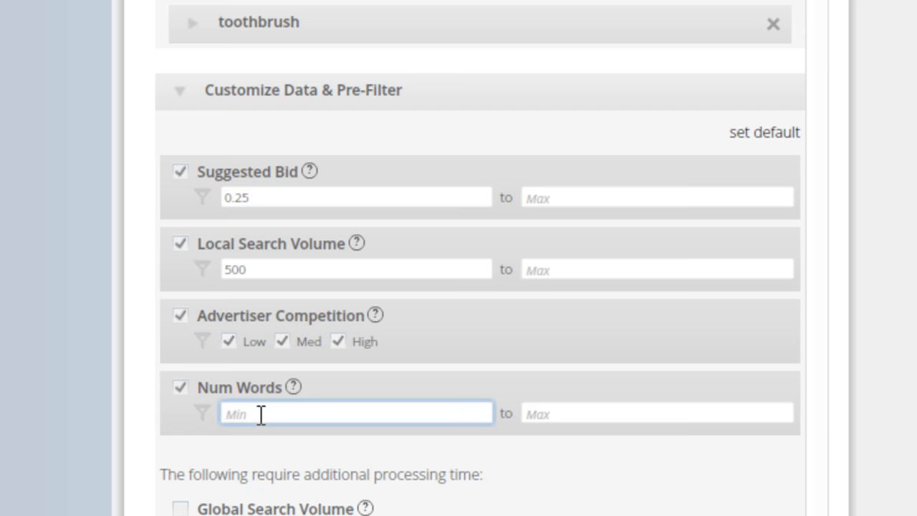
type("3")
scroll(215, 473, "down", 1)
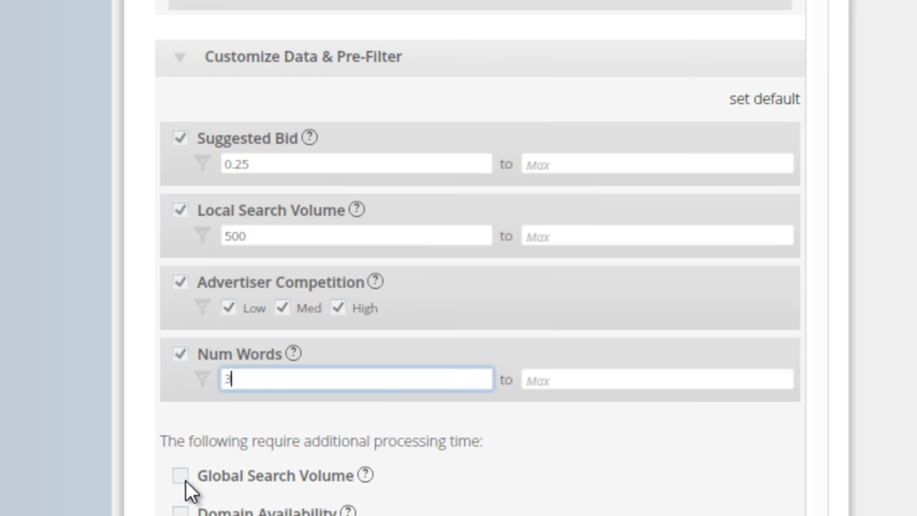
- Try out the Global Search Volume and Domain Availability options in the pre-filter settings, turning each off again
scroll(184, 473, "down", 1)
left_click(181, 433)
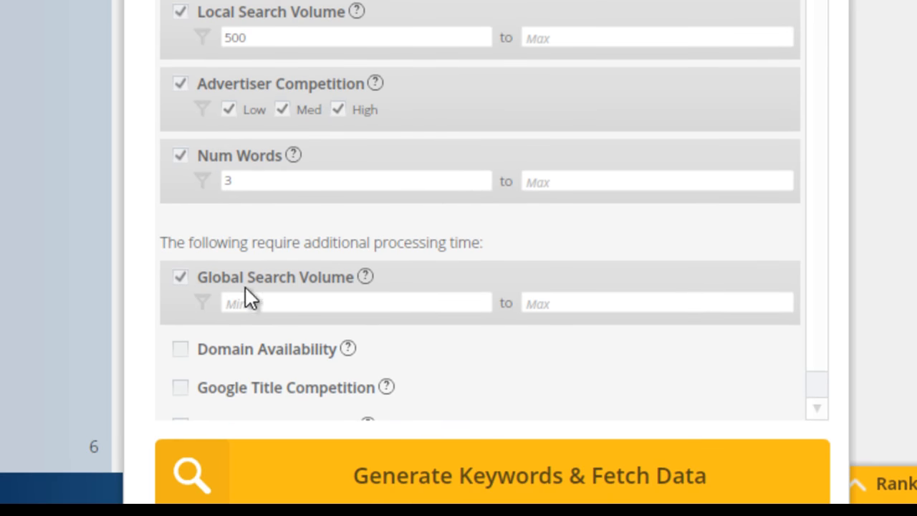
left_click(179, 279)
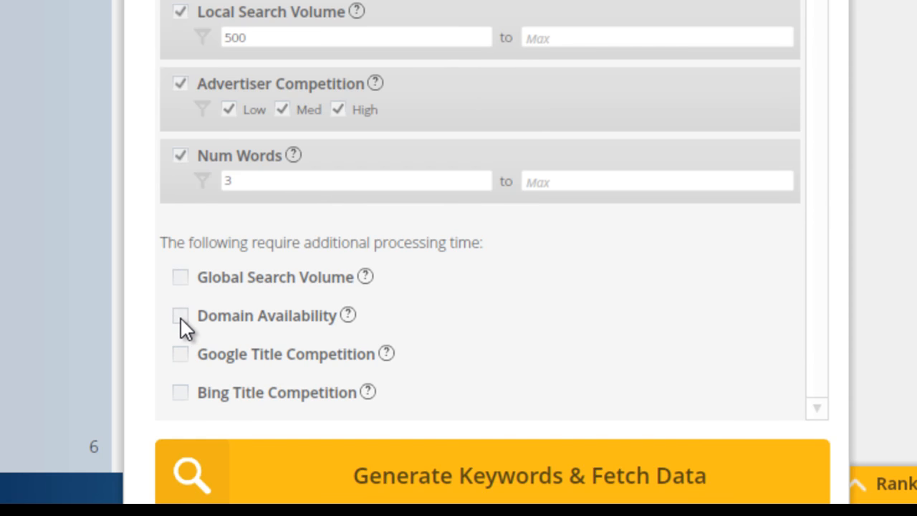
left_click(181, 317)
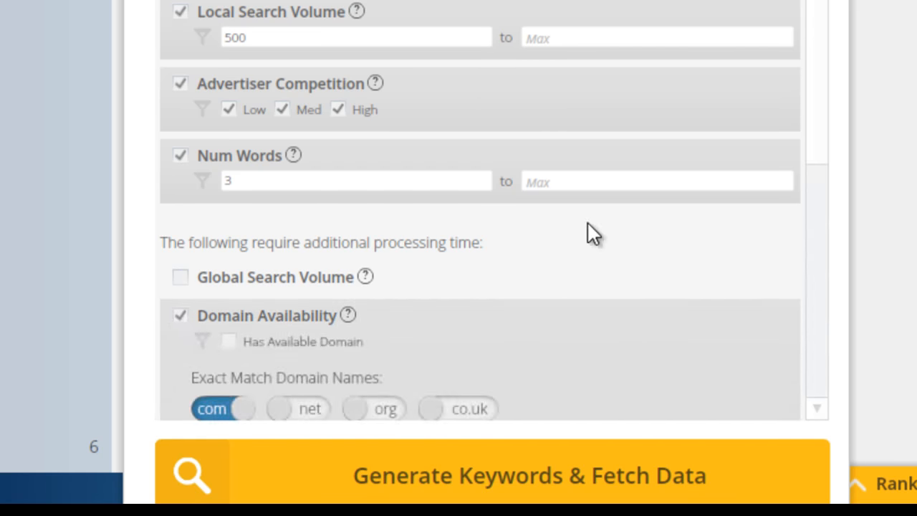
scroll(706, 155, "down", 5)
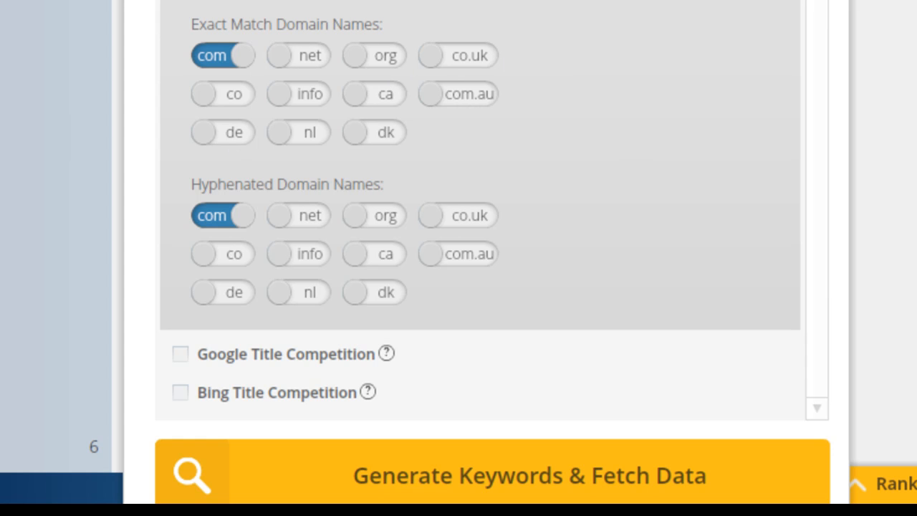
left_click(180, 1)
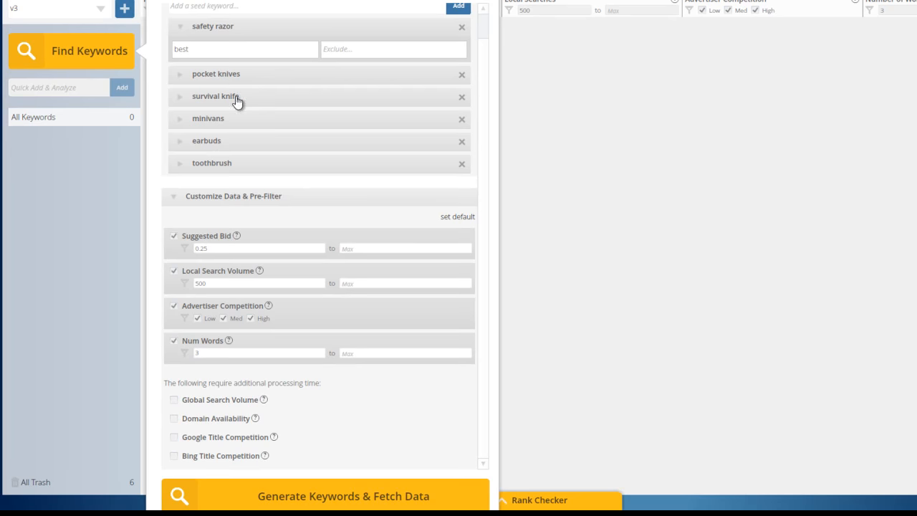
- Generate keywords and fetch data for all the seed keywords with the current pre-filters
scroll(237, 102, "up", 1)
scroll(223, 231, "down", 1)
left_click(282, 498)
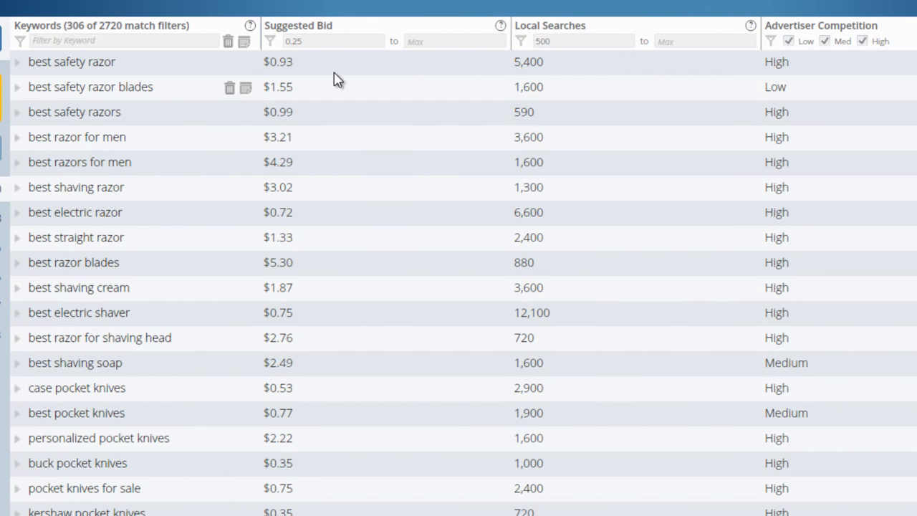
- Filter the keyword results to a minimum suggested bid of 1.00 and a minimum of 1500 local searches
left_click(322, 41)
left_click_drag(323, 40, 285, 43)
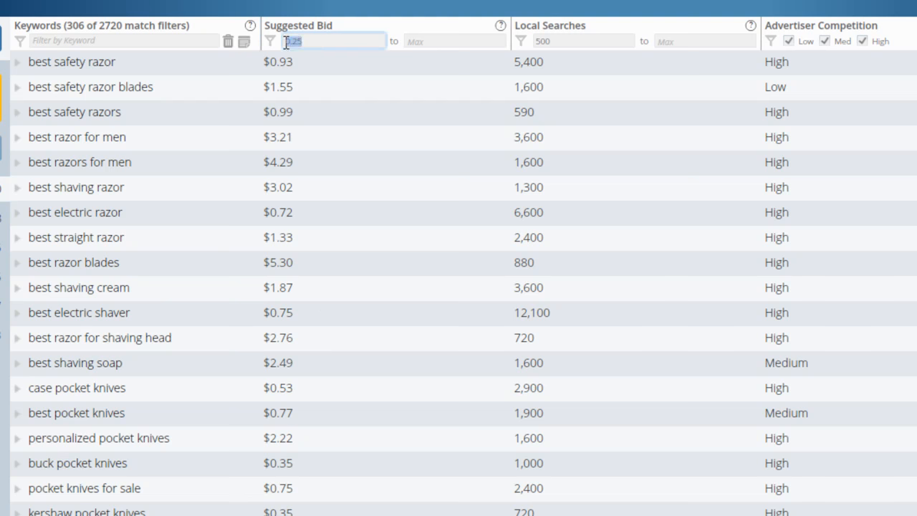
type("1.00")
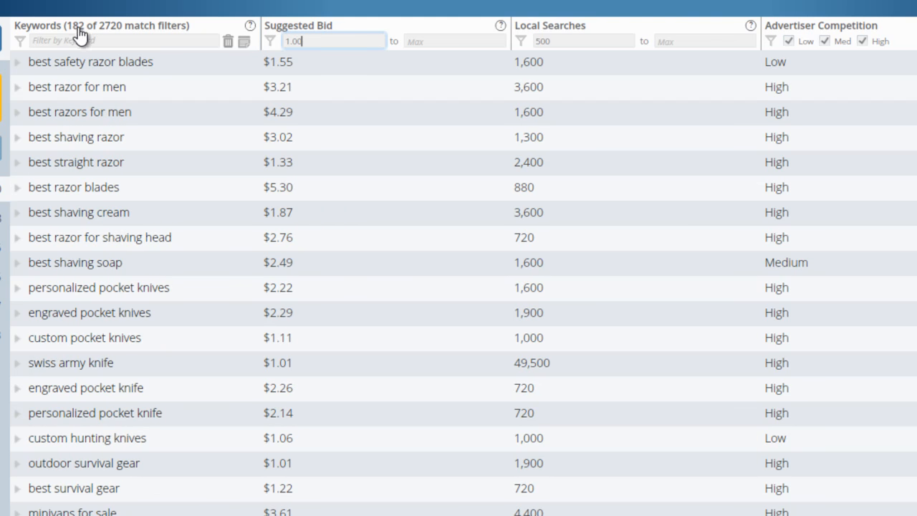
left_click(571, 41)
left_click_drag(570, 40, 533, 41)
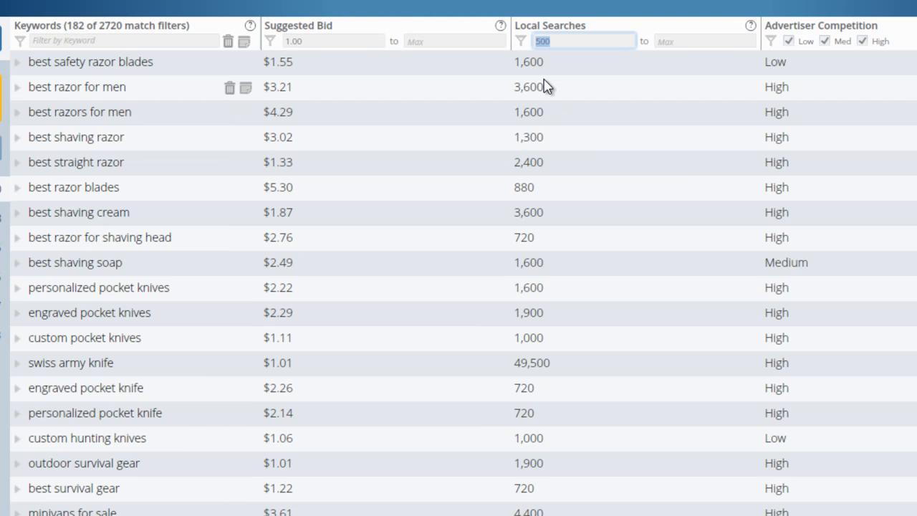
type("1500")
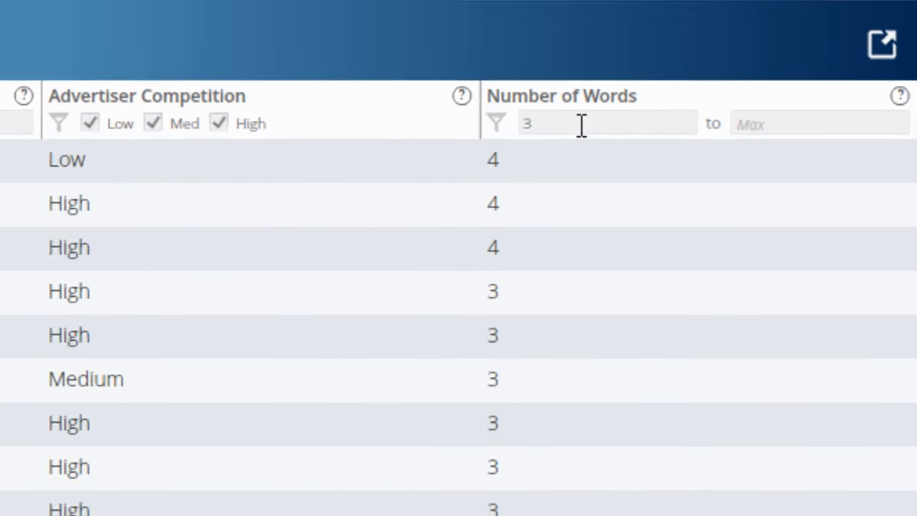
- Set the minimum Number of Words filter for the keyword results to 4
left_click(475, 137)
left_click_drag(475, 137, 434, 137)
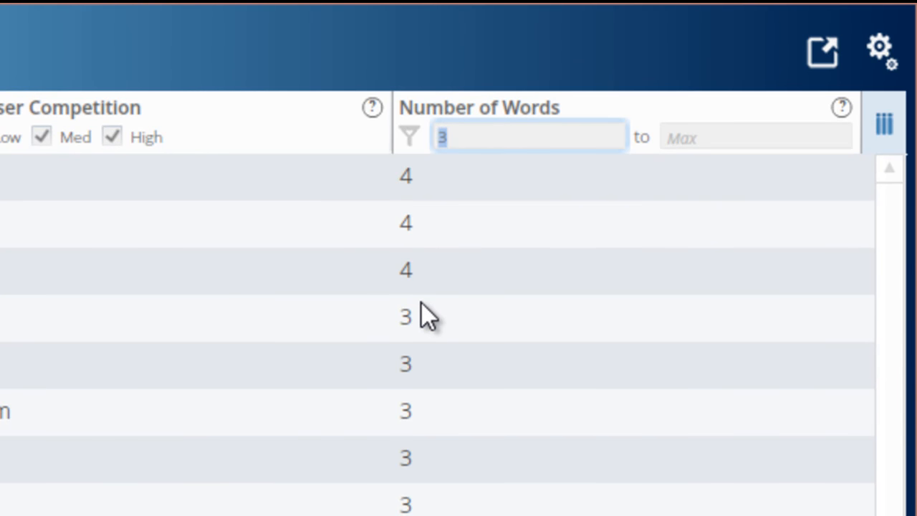
type("4")
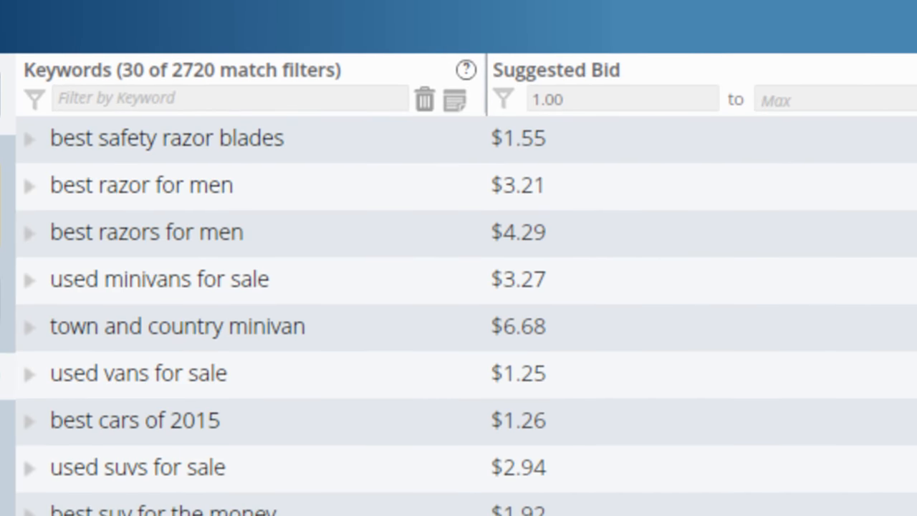
- Try filtering the results by the keyword "review", clear it, and filter by "best" instead
left_click(205, 95)
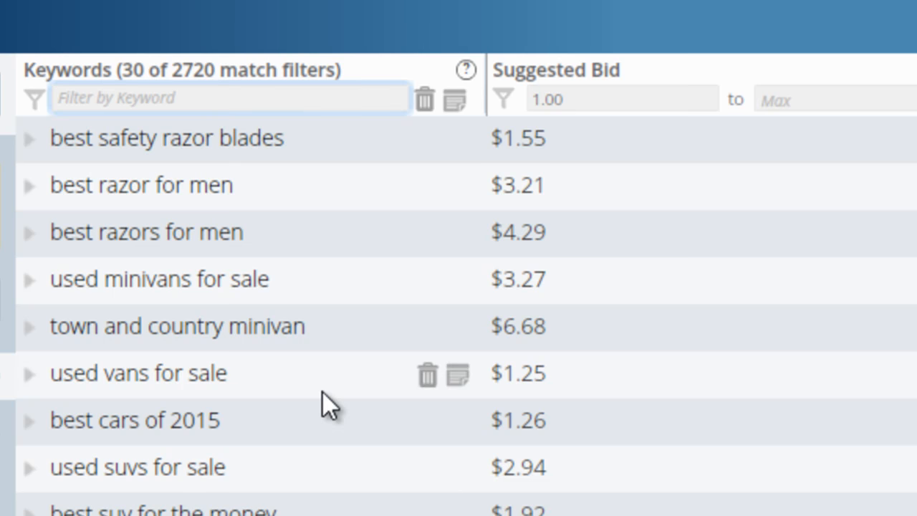
type("review")
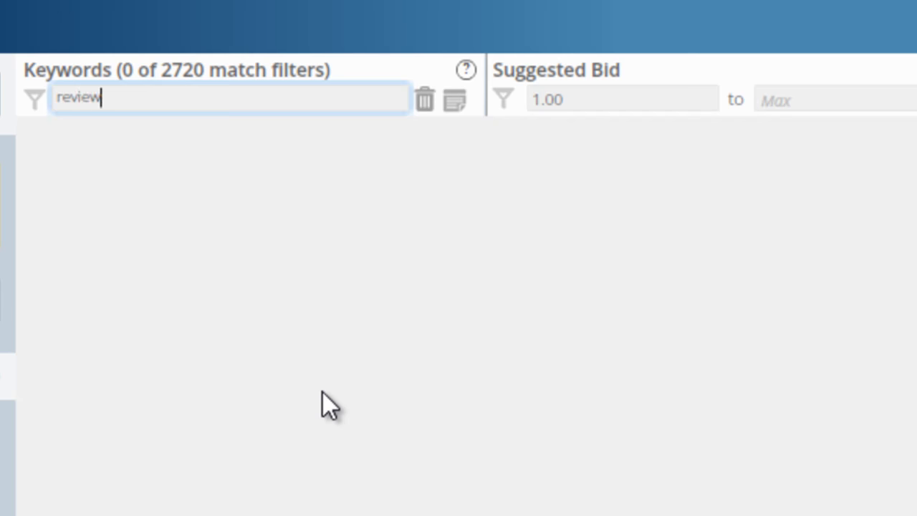
key("BackSpace")
key("BackSpace")
key("BackSpace")
key("BackSpace")
key("BackSpace")
key("BackSpace")
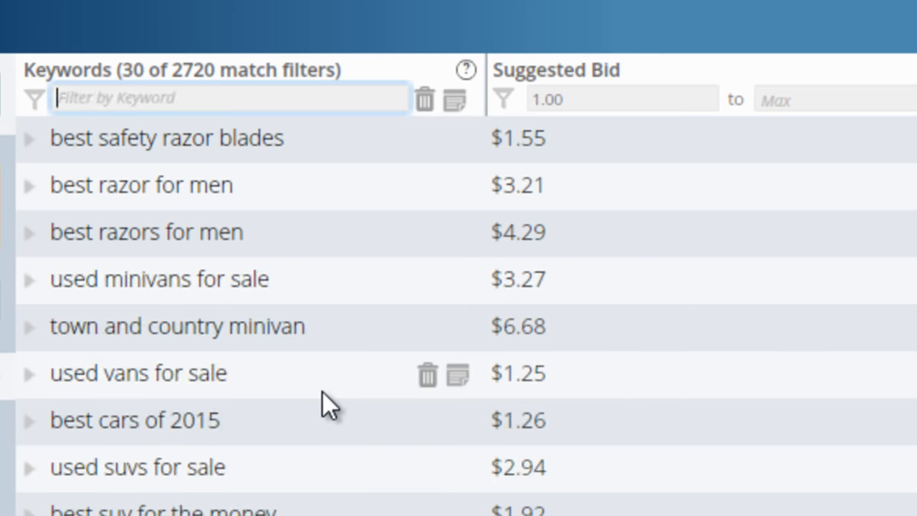
type("best")
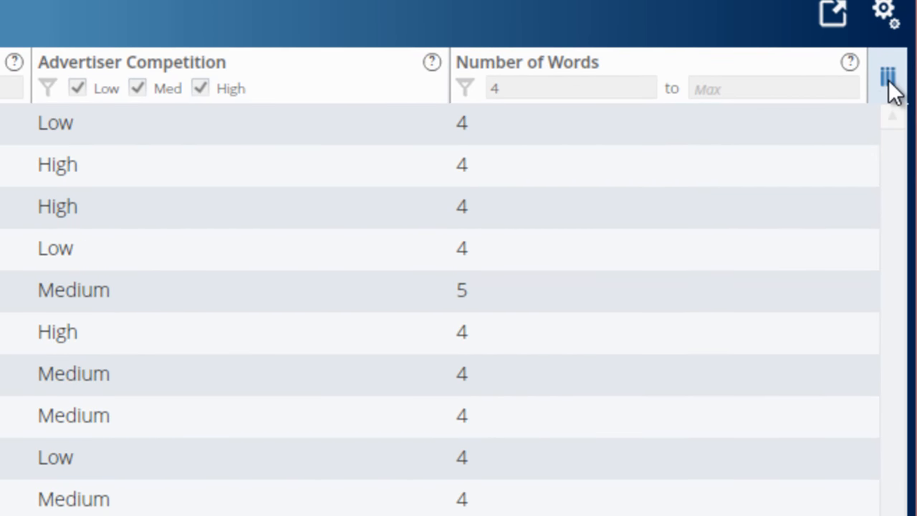
- Show the Global Searches and Domain Availability columns in the results table
left_click(889, 80)
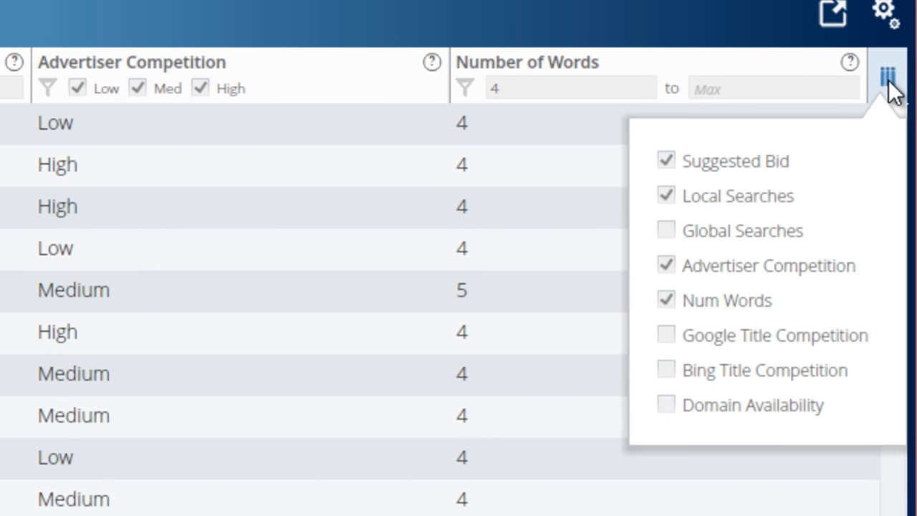
left_click(666, 230)
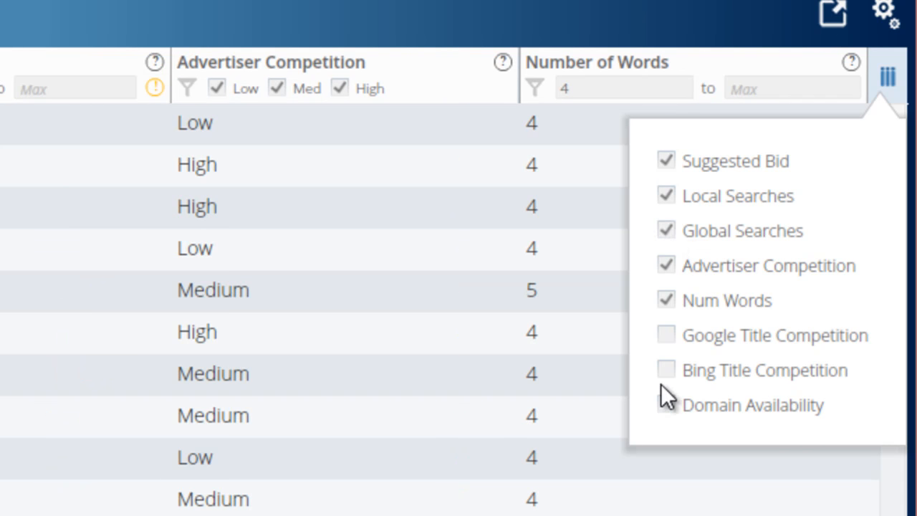
left_click(667, 404)
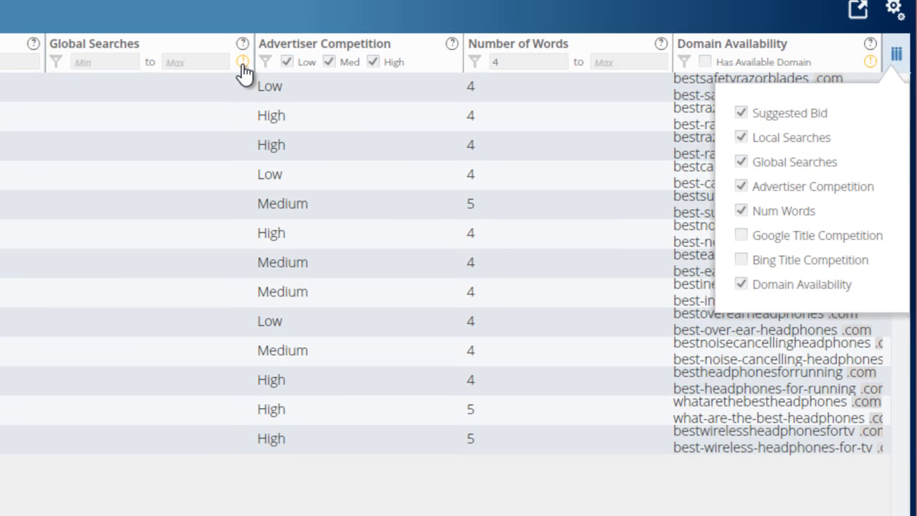
- Fetch the missing Global Searches data for the filtered keywords
left_click(243, 63)
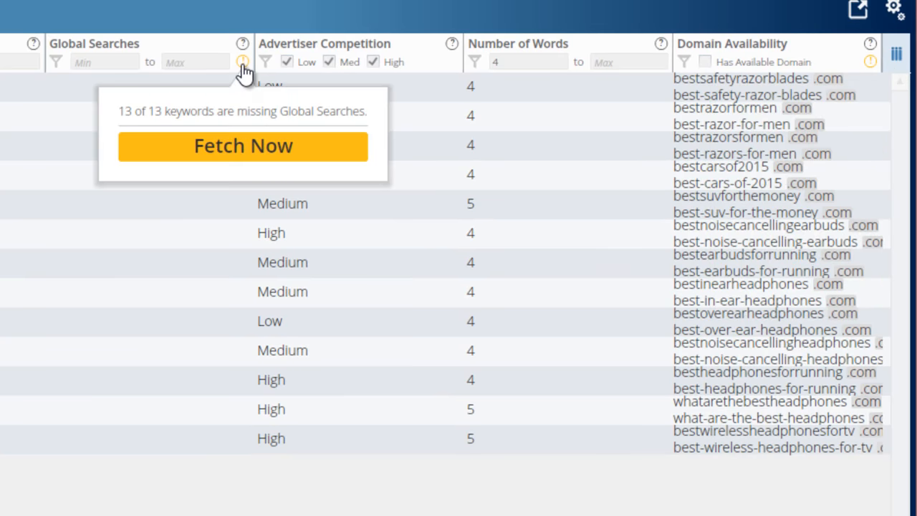
left_click(241, 153)
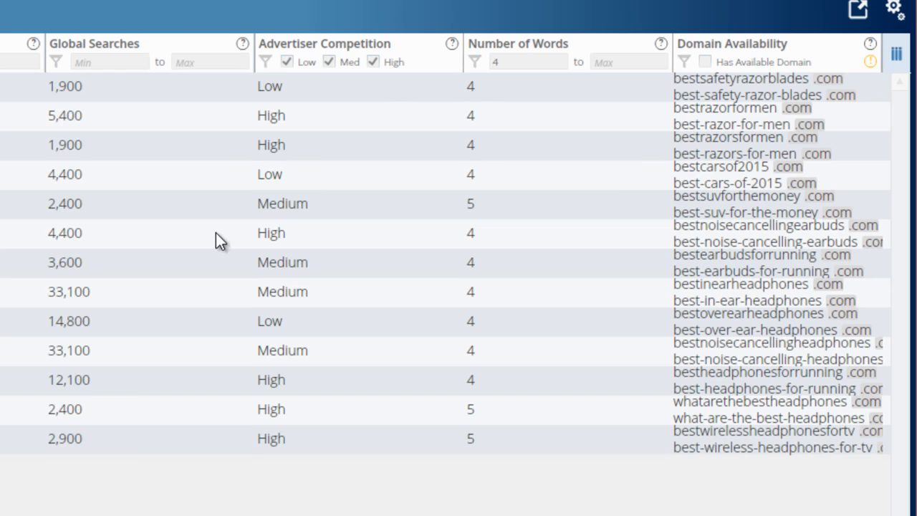
- Fetch domain availability for exact match com, net and org domains, with the hyphenated com option turned off
left_click(871, 63)
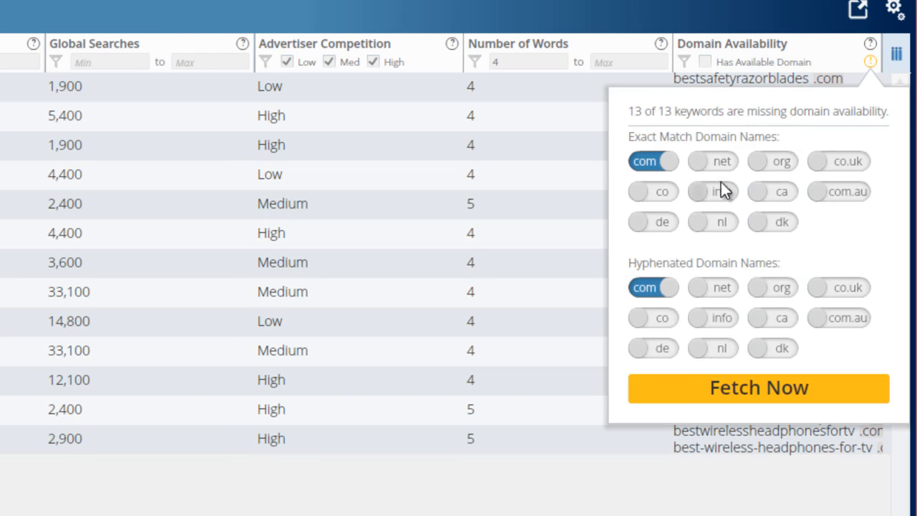
left_click(718, 161)
left_click(791, 157)
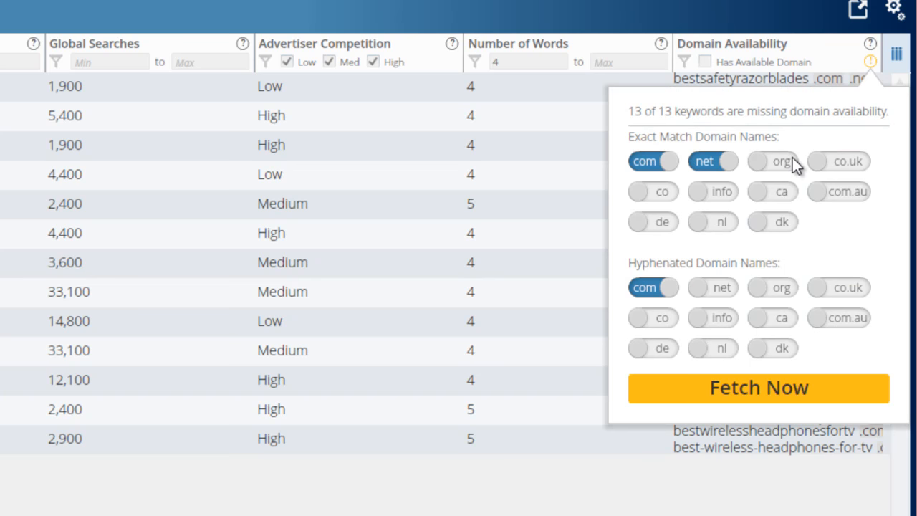
left_click(639, 290)
left_click(720, 403)
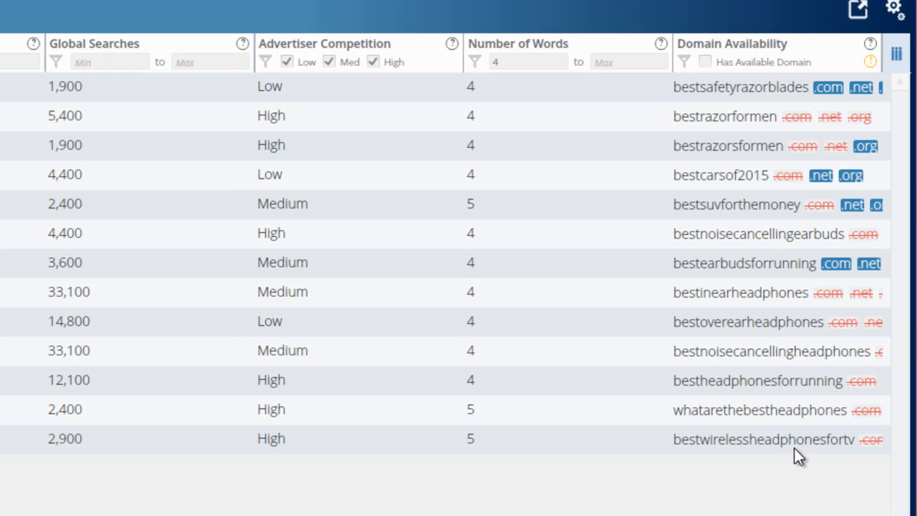
- Hide the Domain Availability column from the keyword results table
left_click(895, 60)
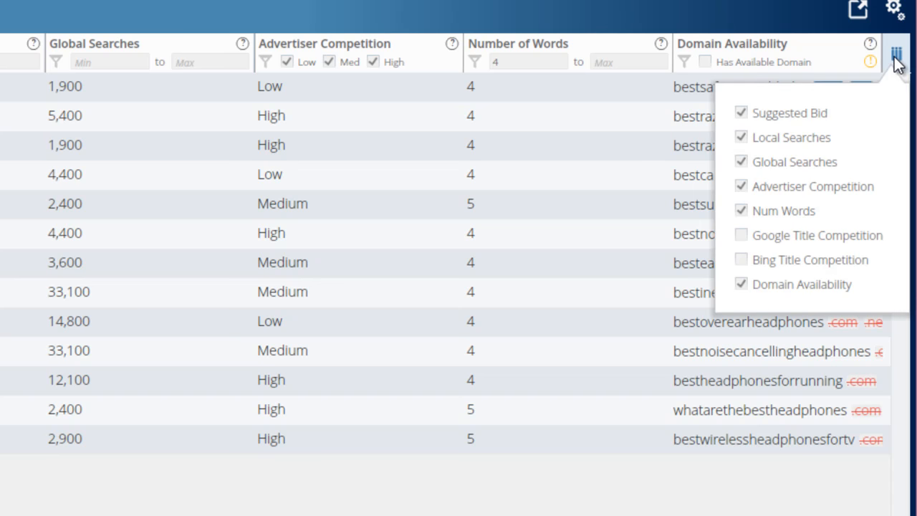
left_click(741, 284)
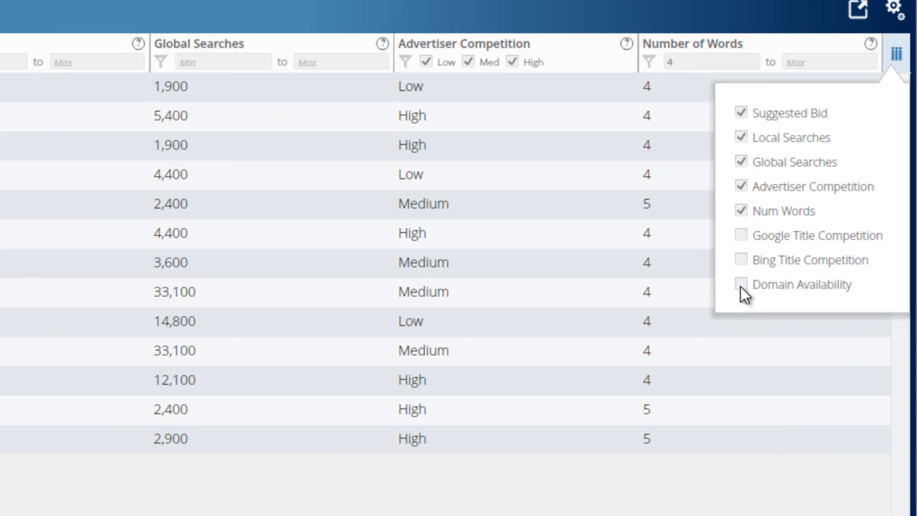
left_click(85, 230)
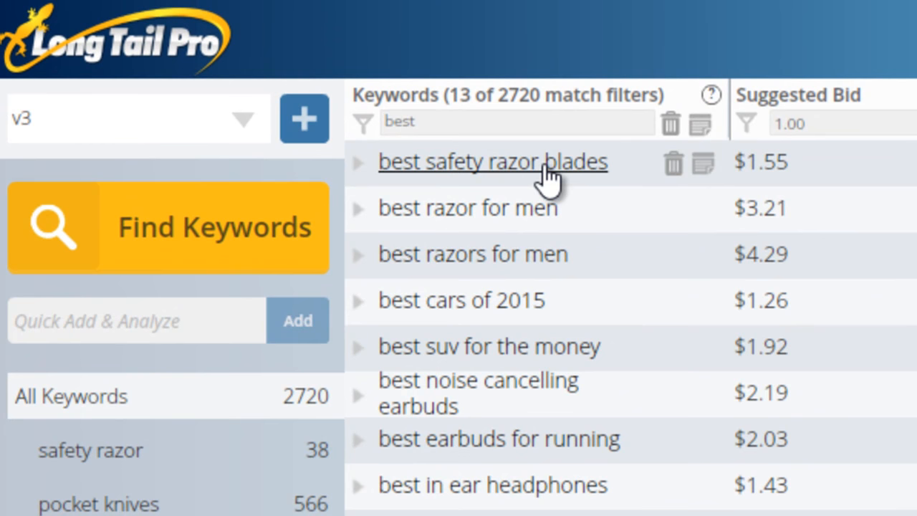
- Examine the top-ranking pages and their competition metrics for "best safety razor blades", and collapse that keyword's details
left_click(546, 168)
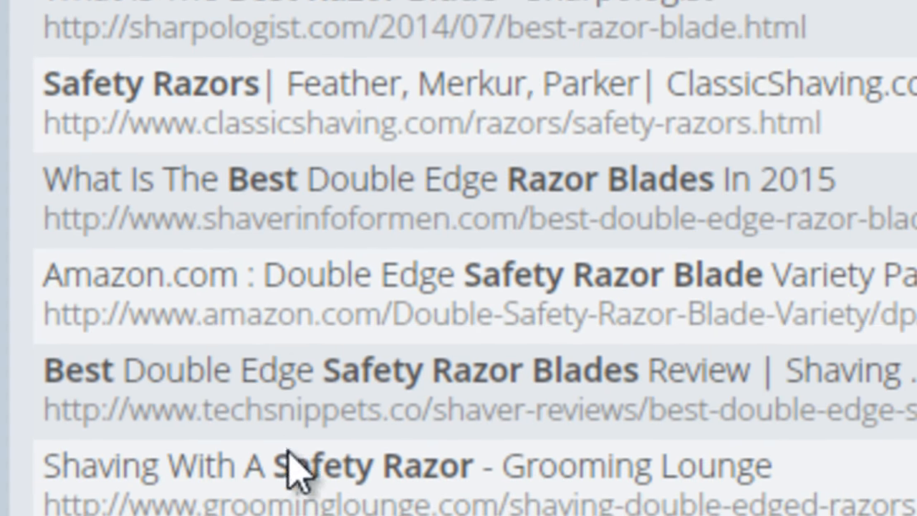
left_click(287, 222)
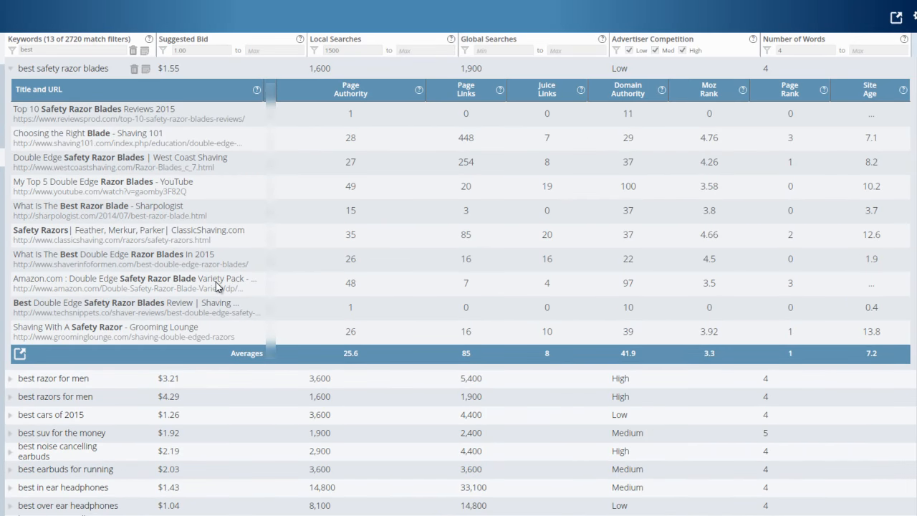
left_click(82, 72)
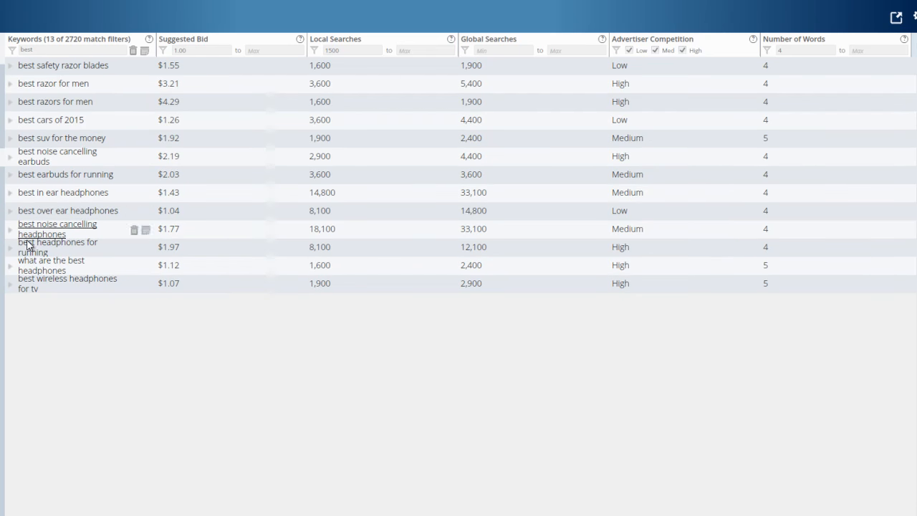
- Clear the "best" keyword filter and keep the minimum number of words at 4
left_click_drag(53, 52, 20, 51)
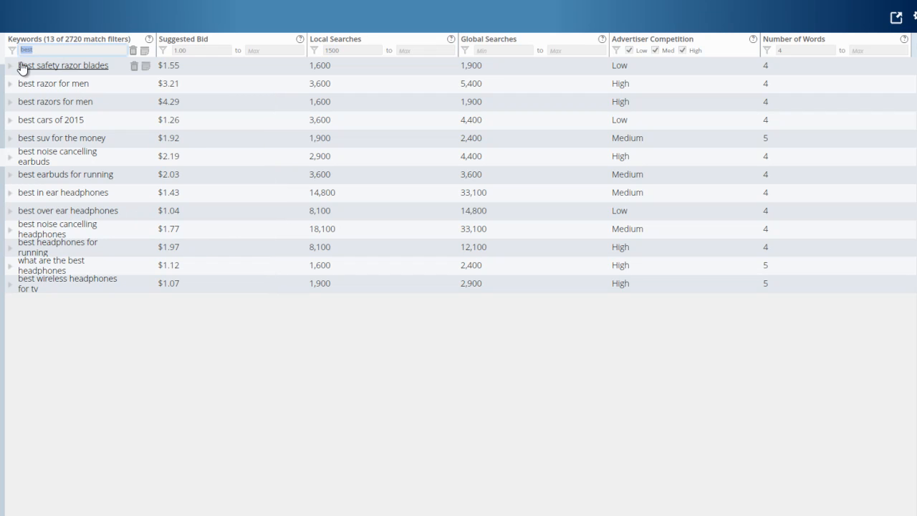
key("BackSpace")
left_click(780, 49)
type("4")
left_click_drag(795, 50, 775, 49)
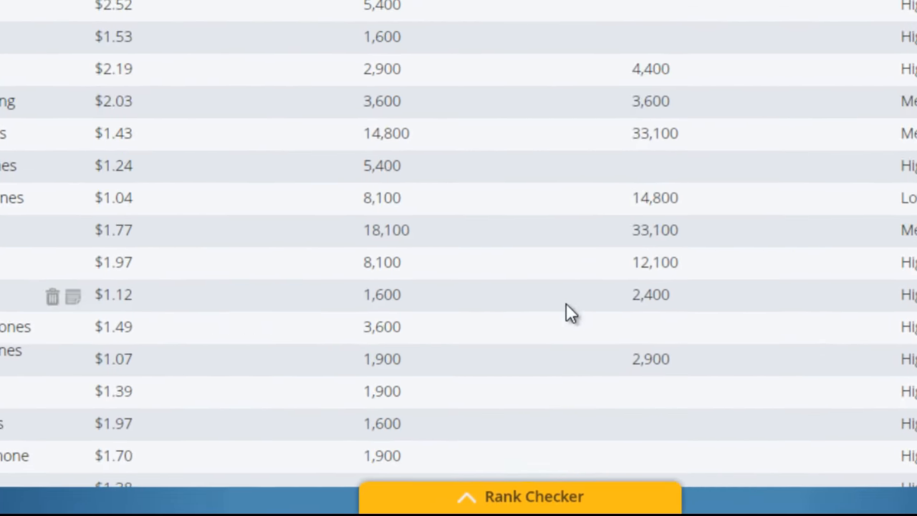
- Open the Rank Checker and add the domain nichepursuits.com with the person's full name as its search term
left_click(480, 496)
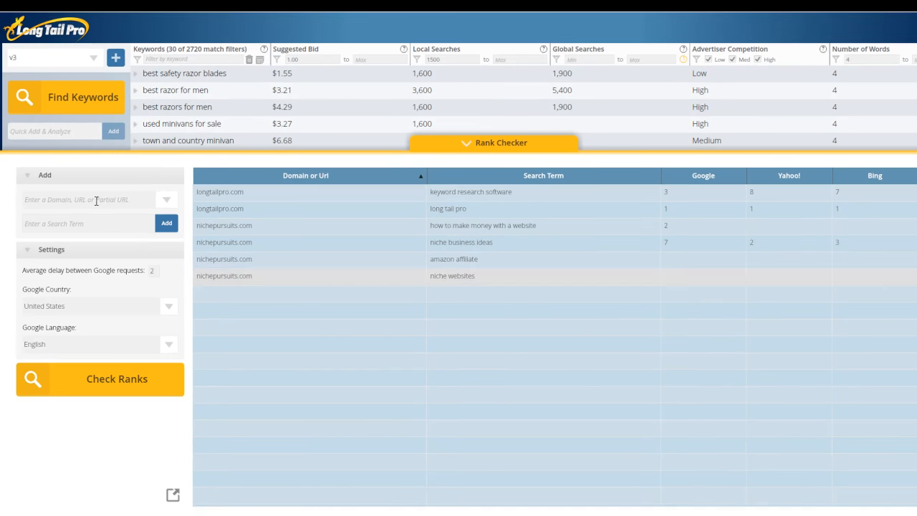
left_click(98, 200)
type("nichepursuits.com")
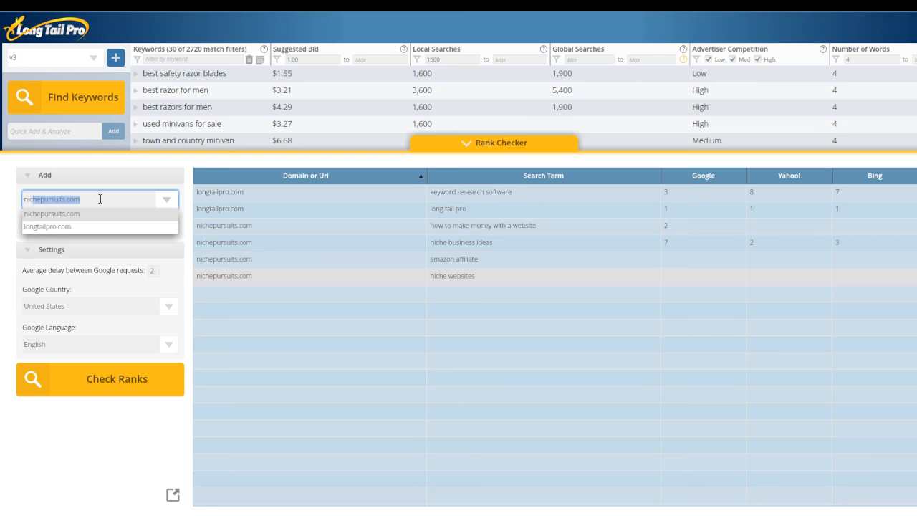
key("Tab")
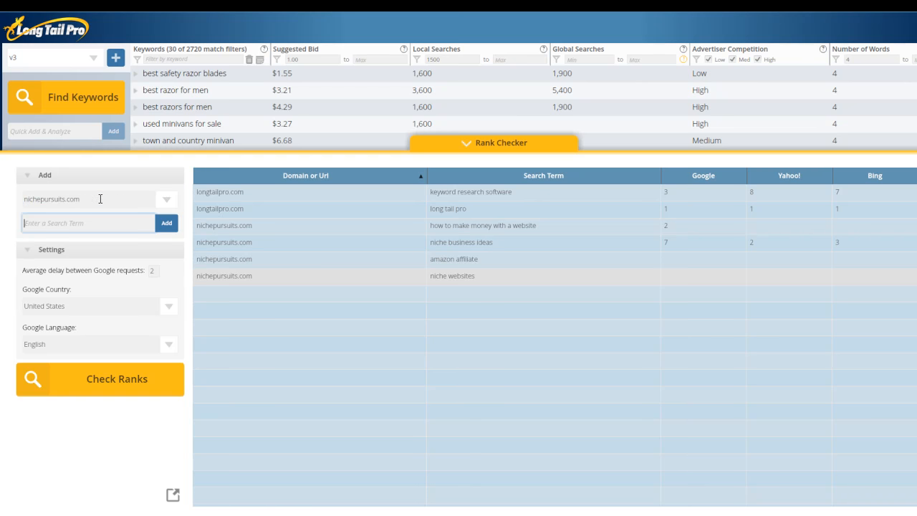
type("spencer haws")
left_click(145, 385)
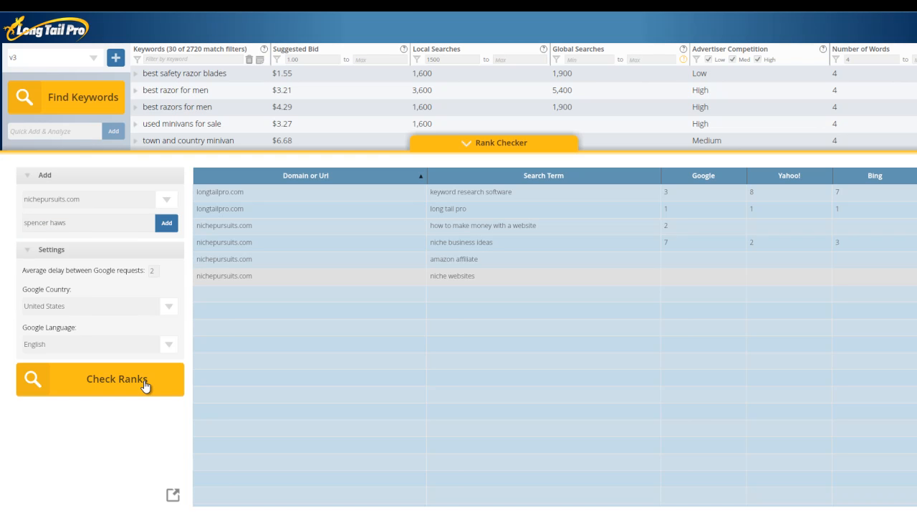
left_click(166, 225)
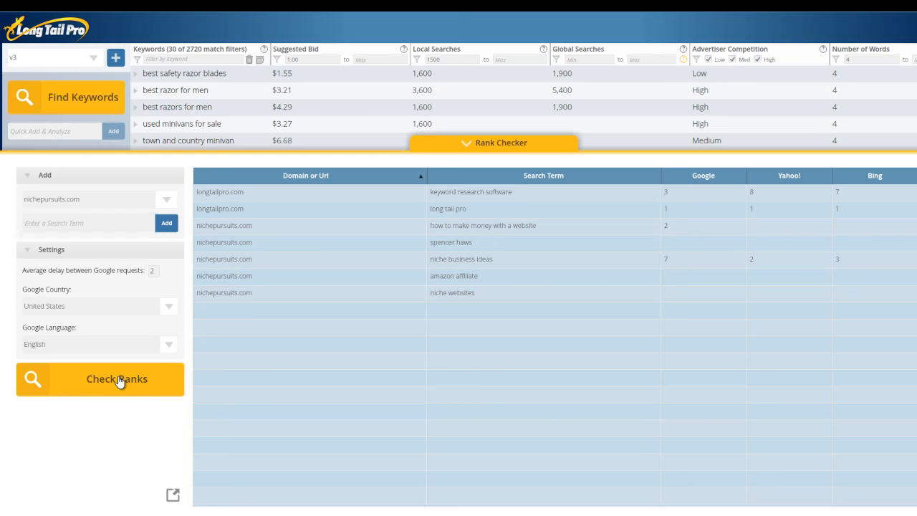